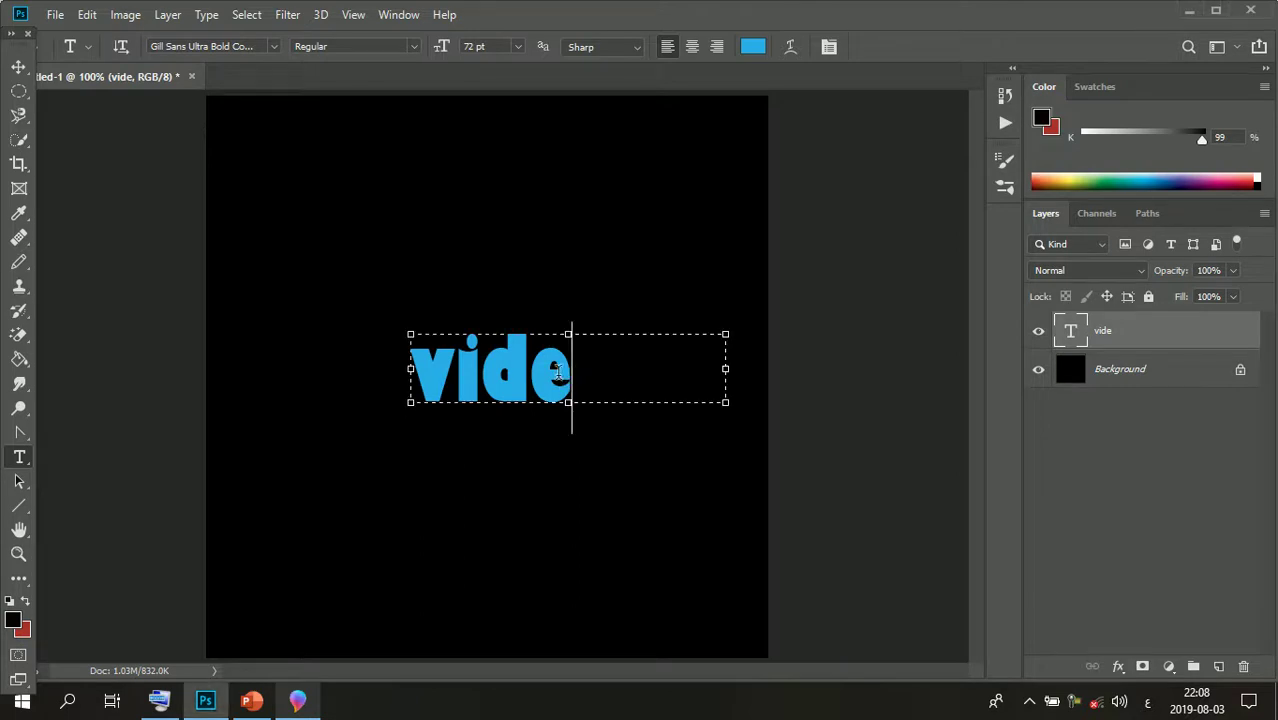
- Highlight all characters of the 'vide' text layer with the Type tool
{"action": "left_click_drag", "start_coordinate": [570, 373], "coordinate": [426, 367]}
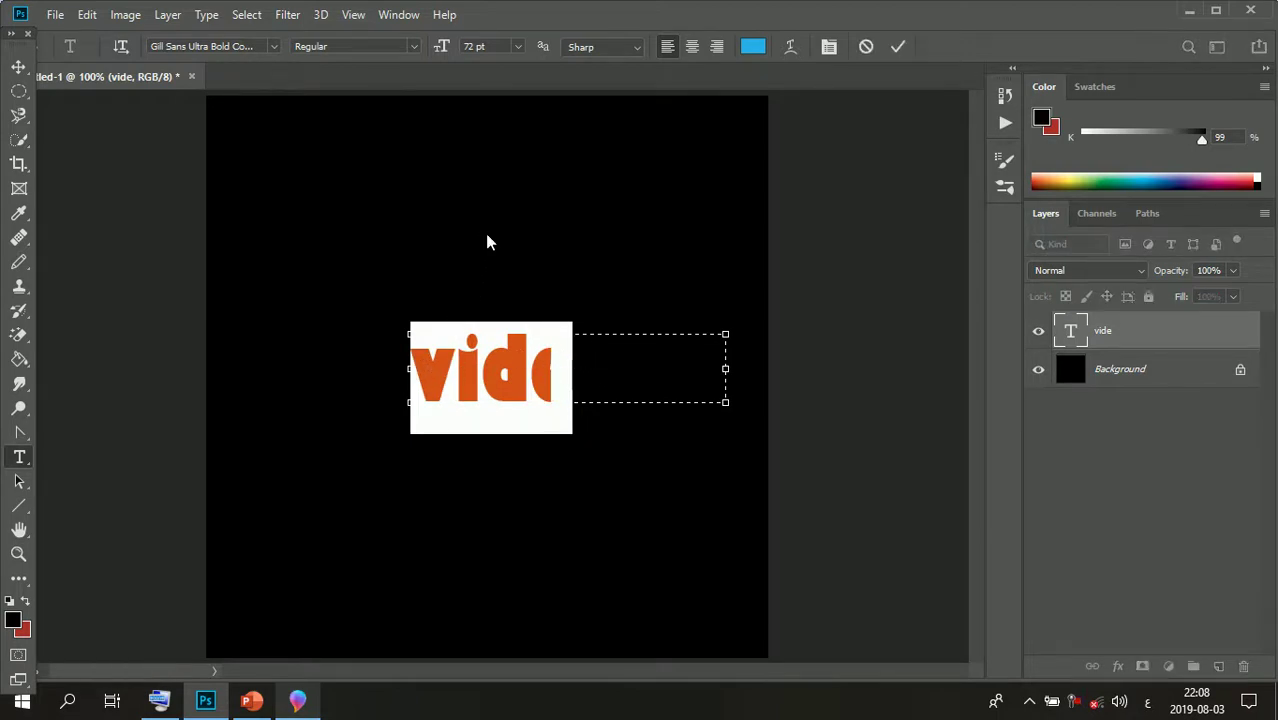
- Recolour the 'vide' text to near-black #030000 and commit the text edit
{"action": "left_click", "coordinate": [1048, 121]}
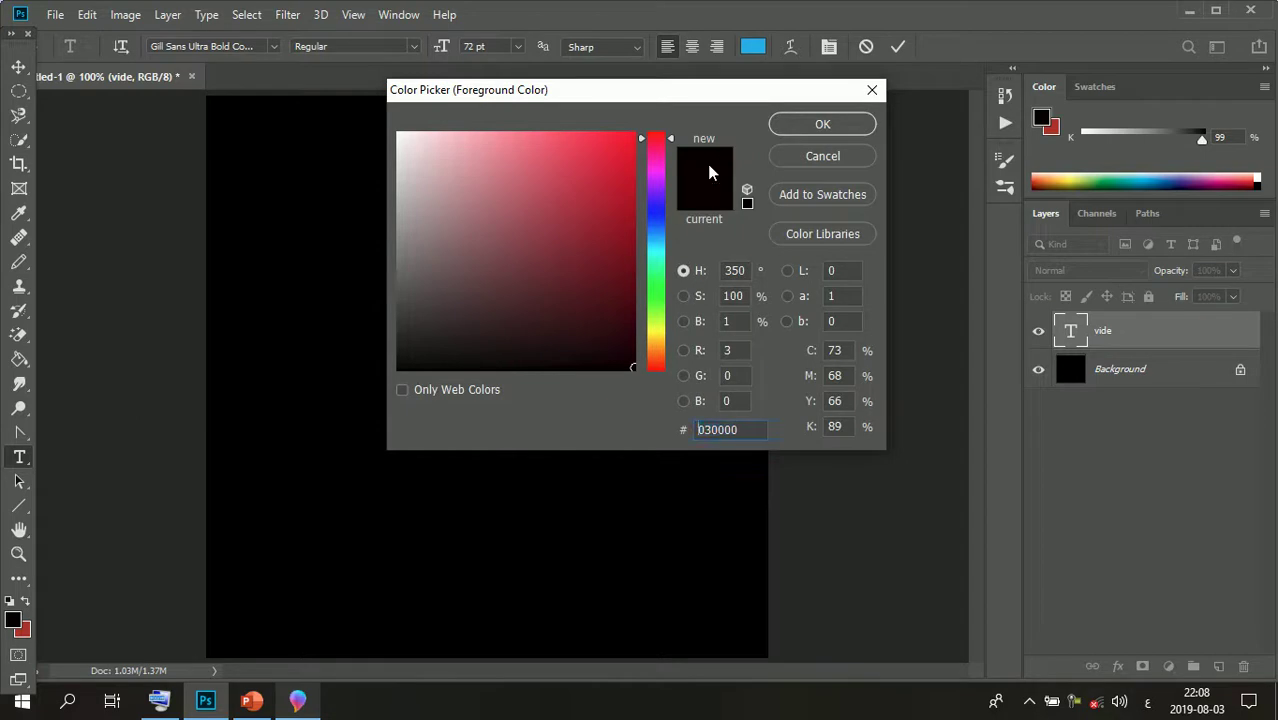
{"action": "left_click", "coordinate": [827, 127]}
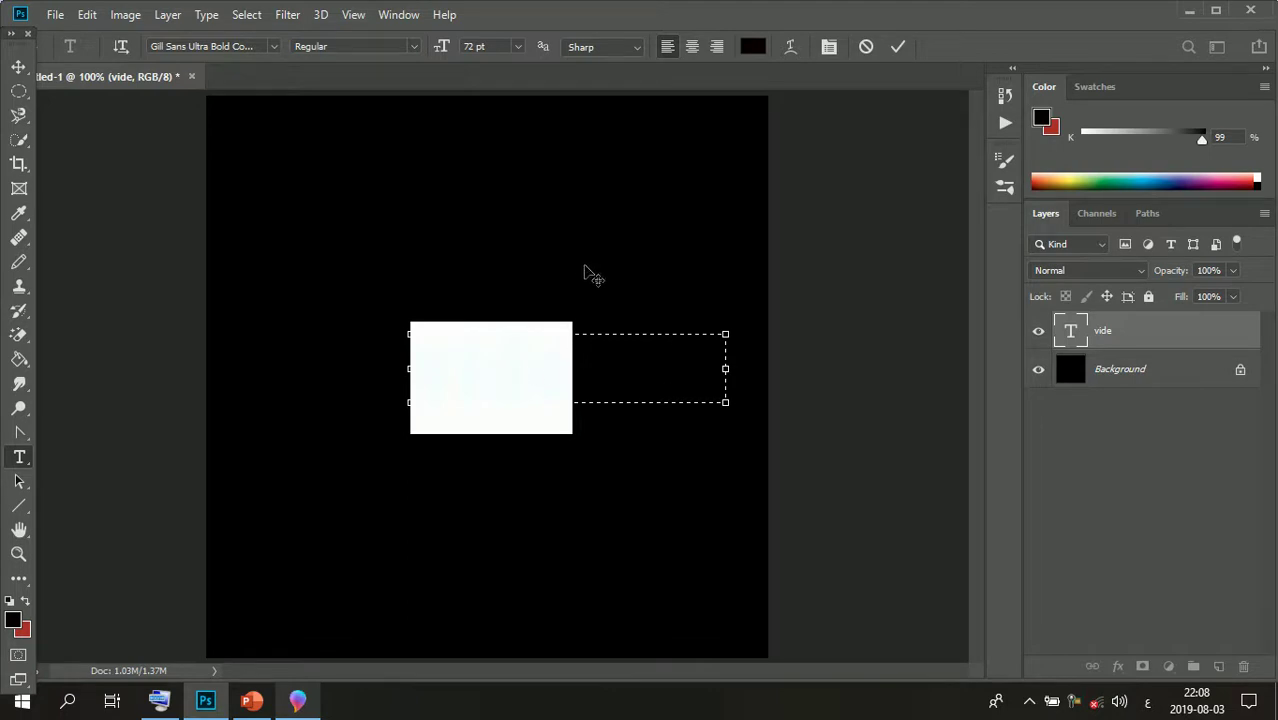
{"action": "left_click", "coordinate": [16, 483]}
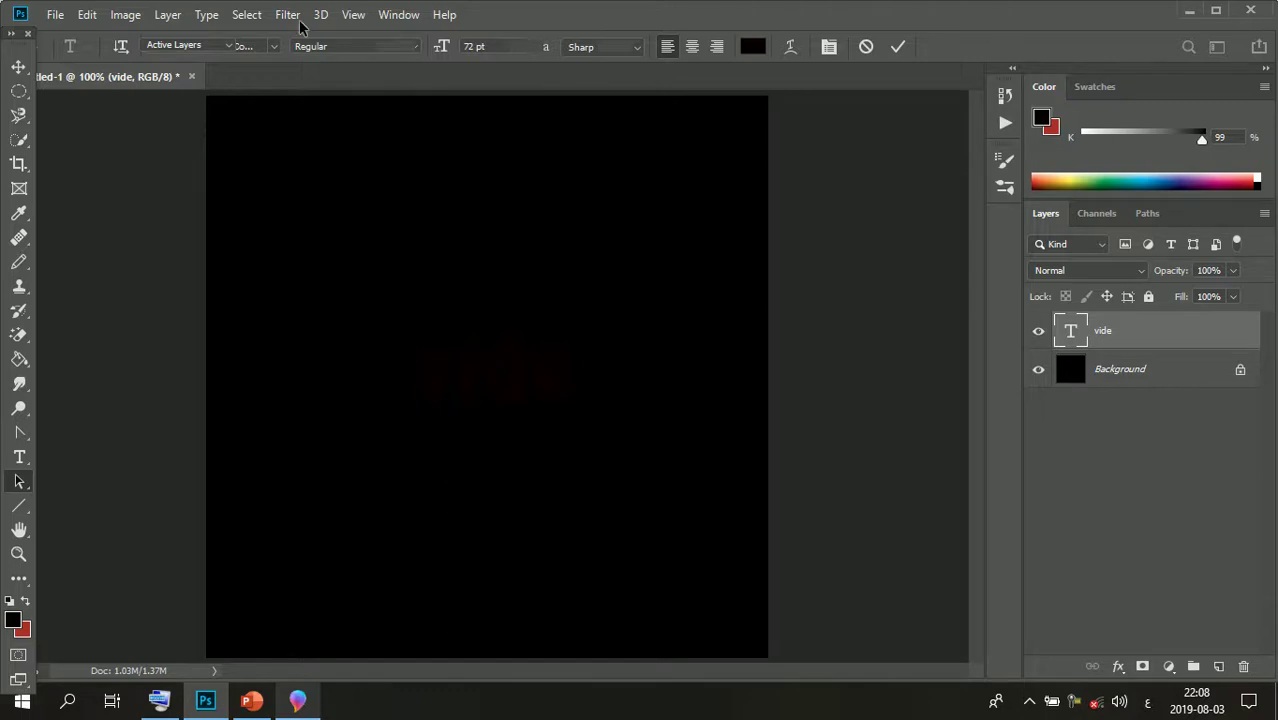
- Load the 'vide Transparency' channel as a selection outlining the letters
{"action": "left_click", "coordinate": [250, 15]}
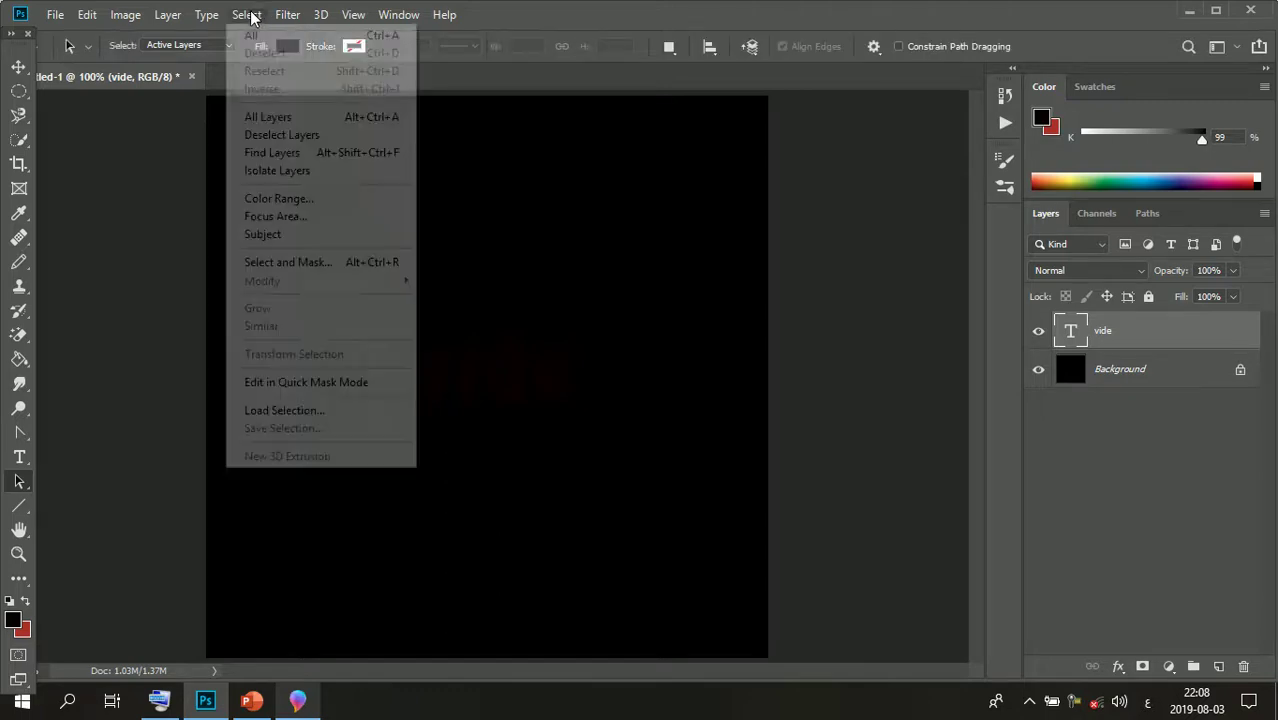
{"action": "left_click", "coordinate": [318, 410]}
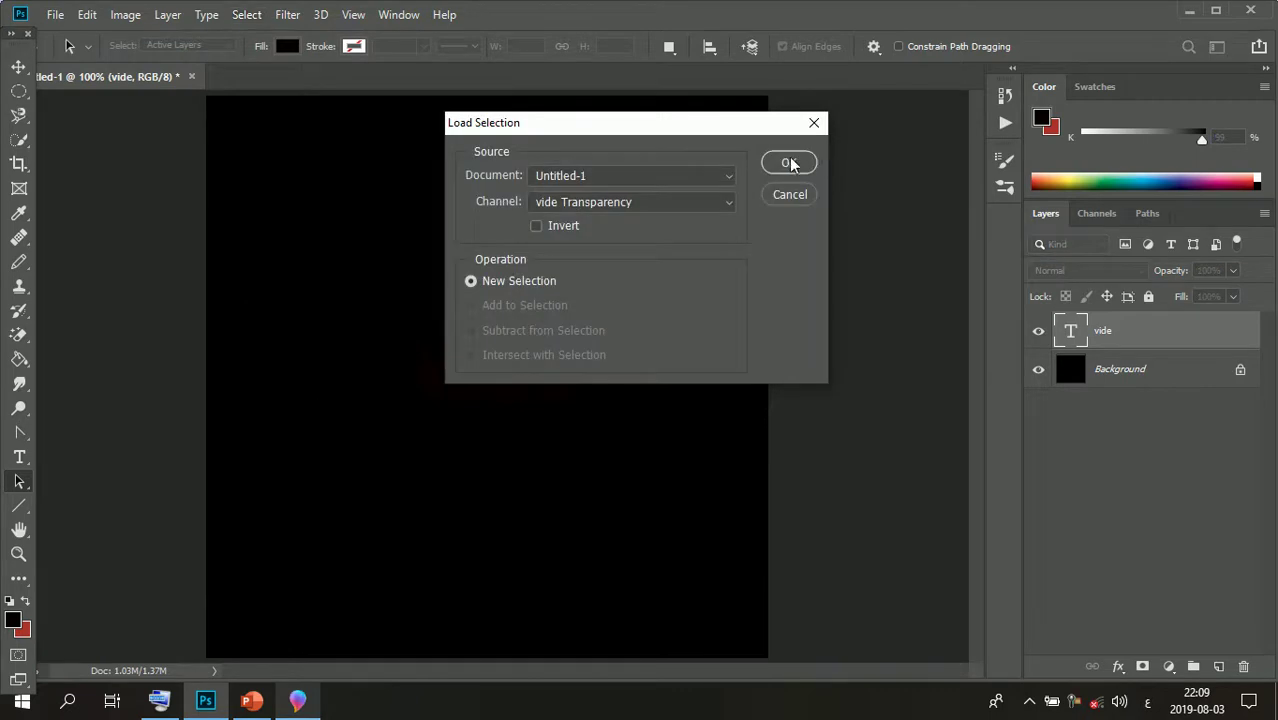
{"action": "left_click", "coordinate": [789, 163]}
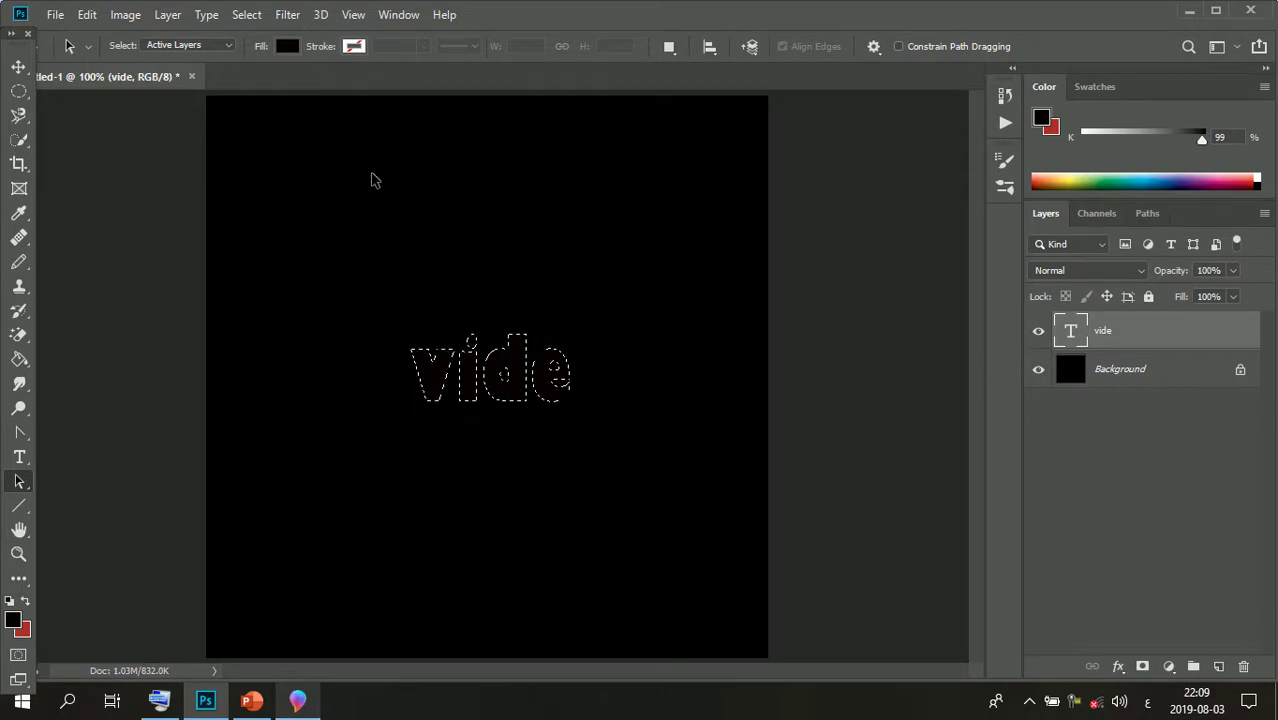
{"action": "left_click", "coordinate": [288, 15]}
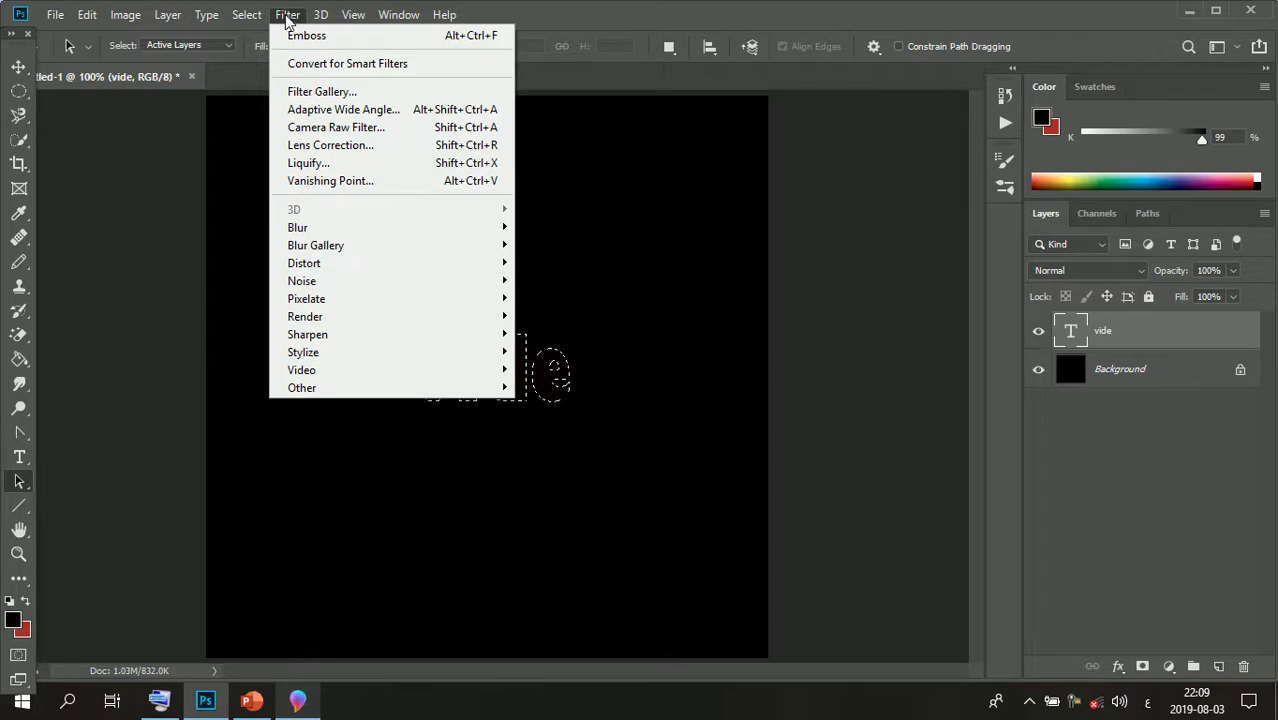
- Choose Layer Style > Outer Glow for the vide layer
{"action": "left_click", "coordinate": [288, 15]}
{"action": "left_click", "coordinate": [172, 15]}
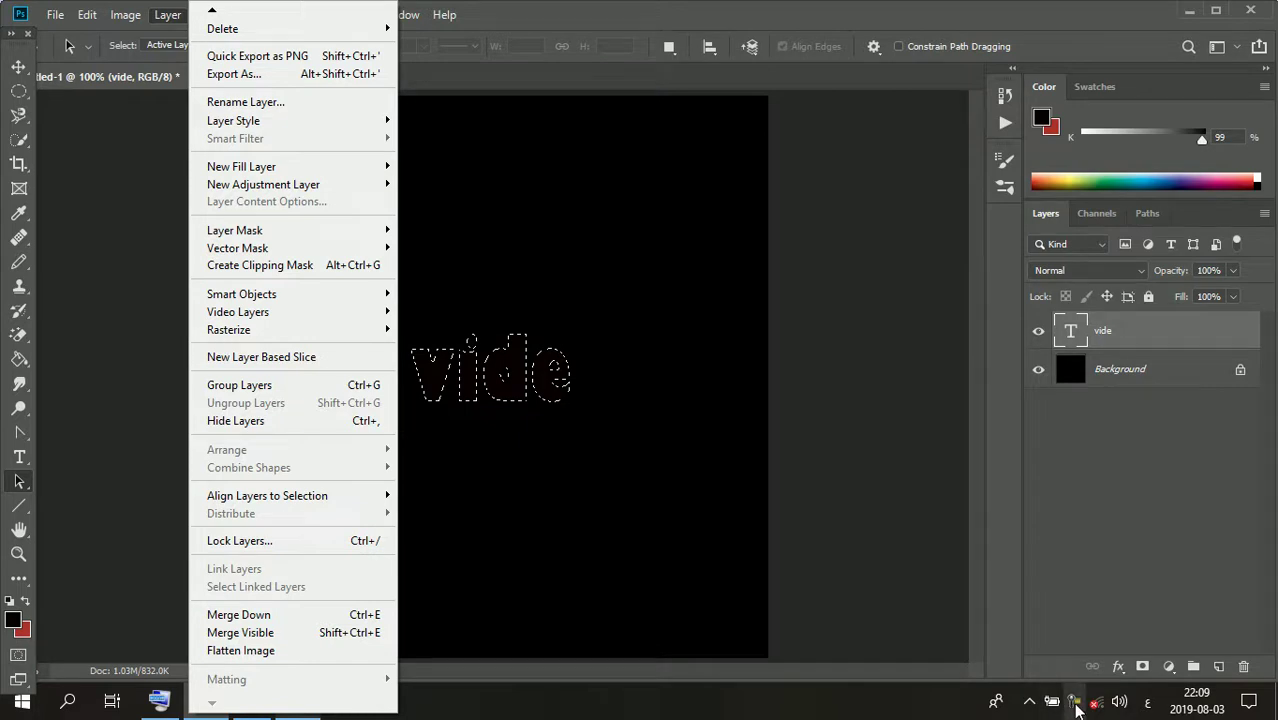
{"action": "left_click", "coordinate": [1075, 708]}
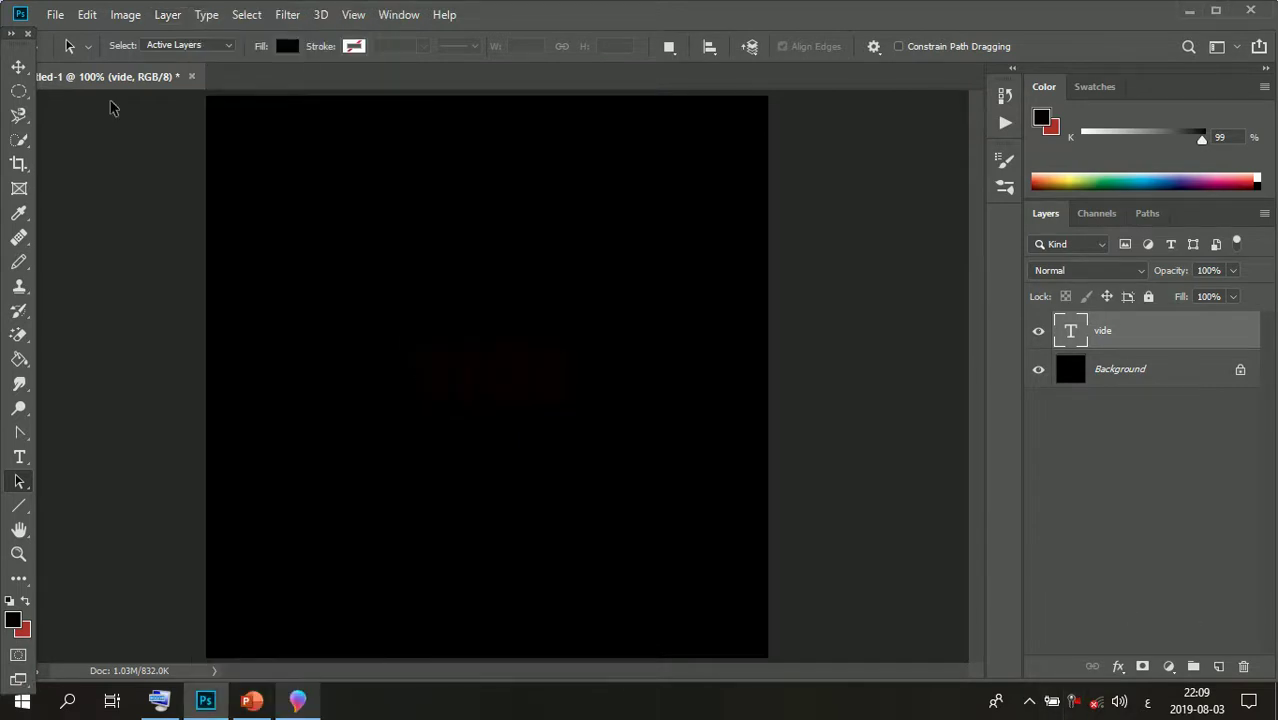
{"action": "left_click", "coordinate": [175, 20]}
{"action": "mouse_move", "coordinate": [233, 120]}
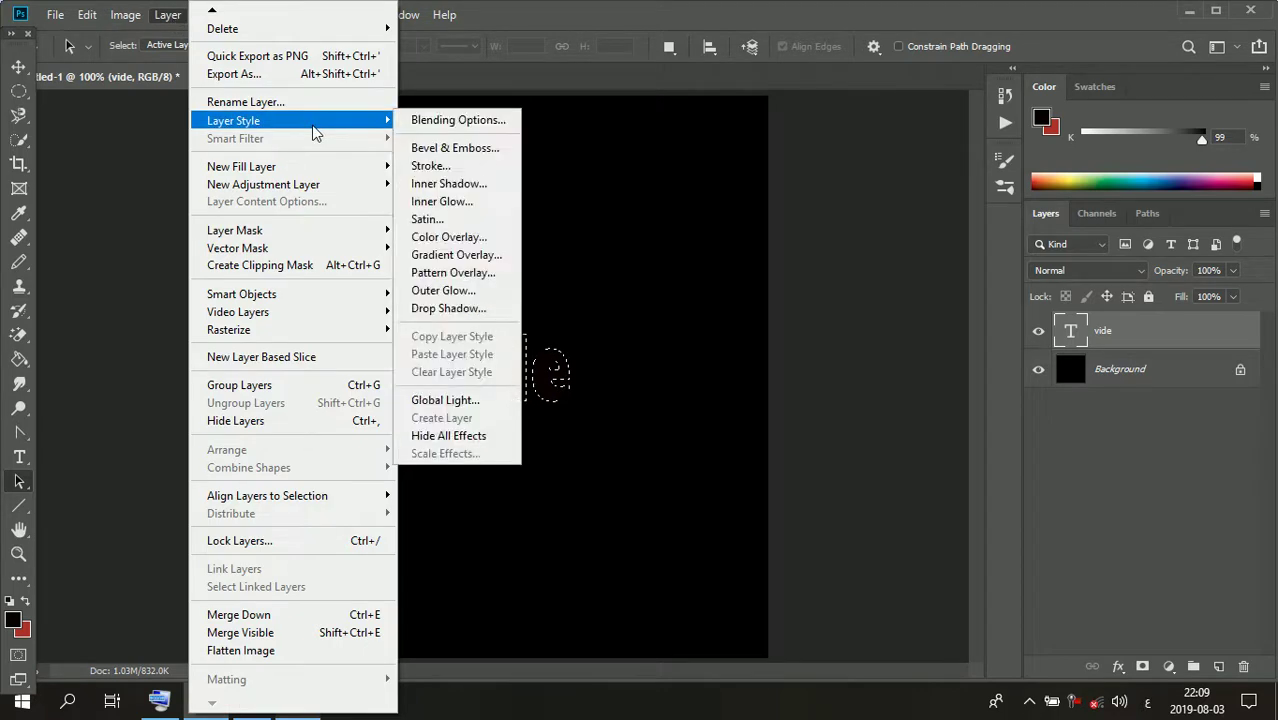
{"action": "left_click", "coordinate": [466, 291]}
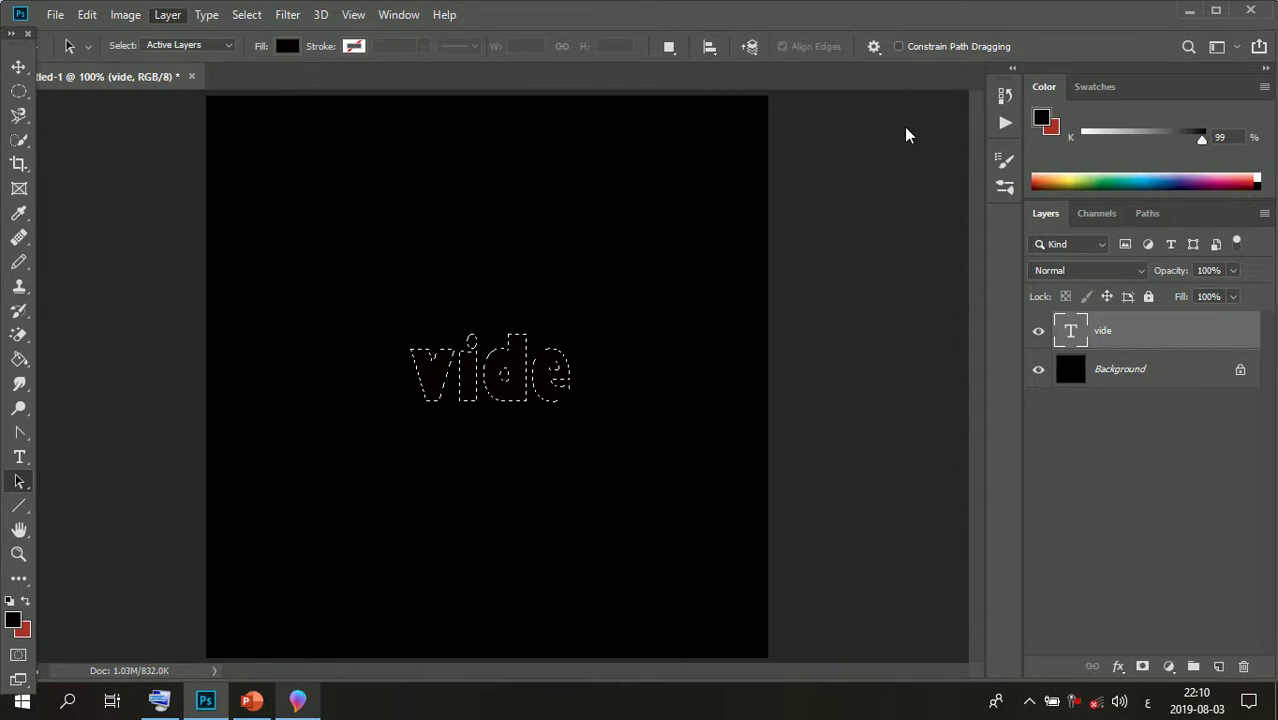
- Apply a blue Screen outer glow at 100% opacity, Softer technique, 70 px size
{"action": "key", "text": "h"}
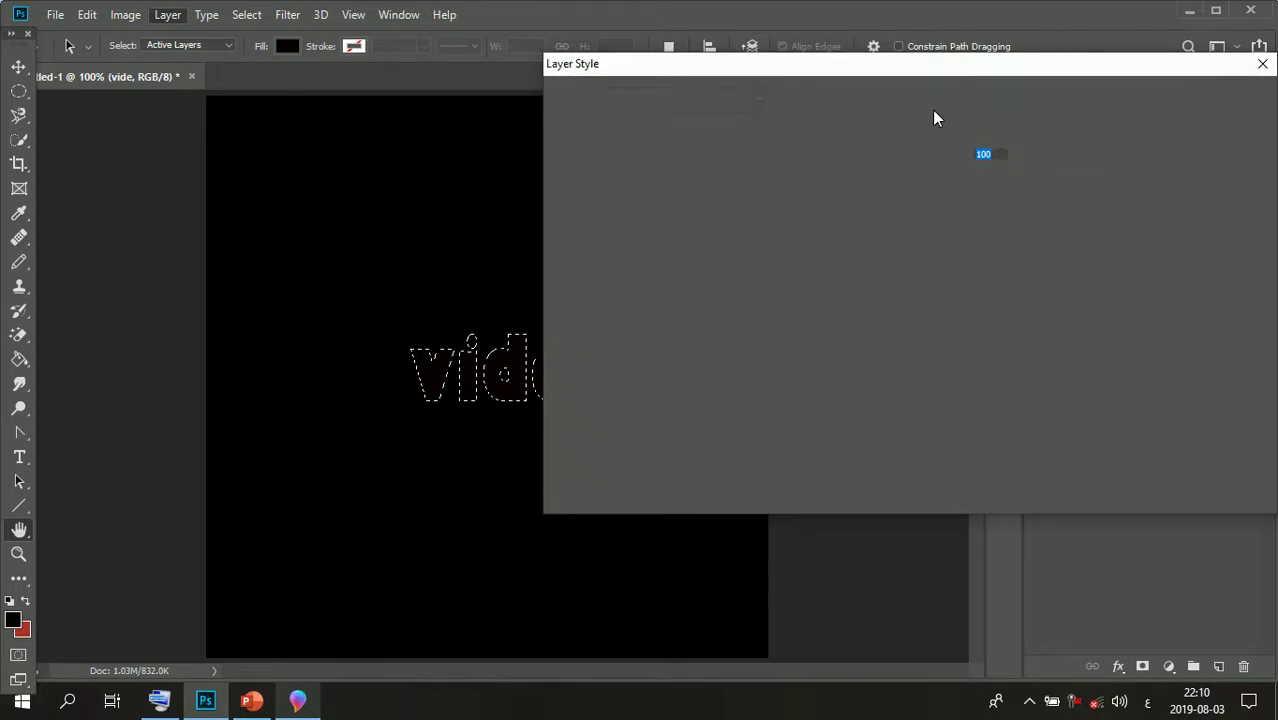
{"action": "left_click_drag", "start_coordinate": [771, 77], "coordinate": [836, 42]}
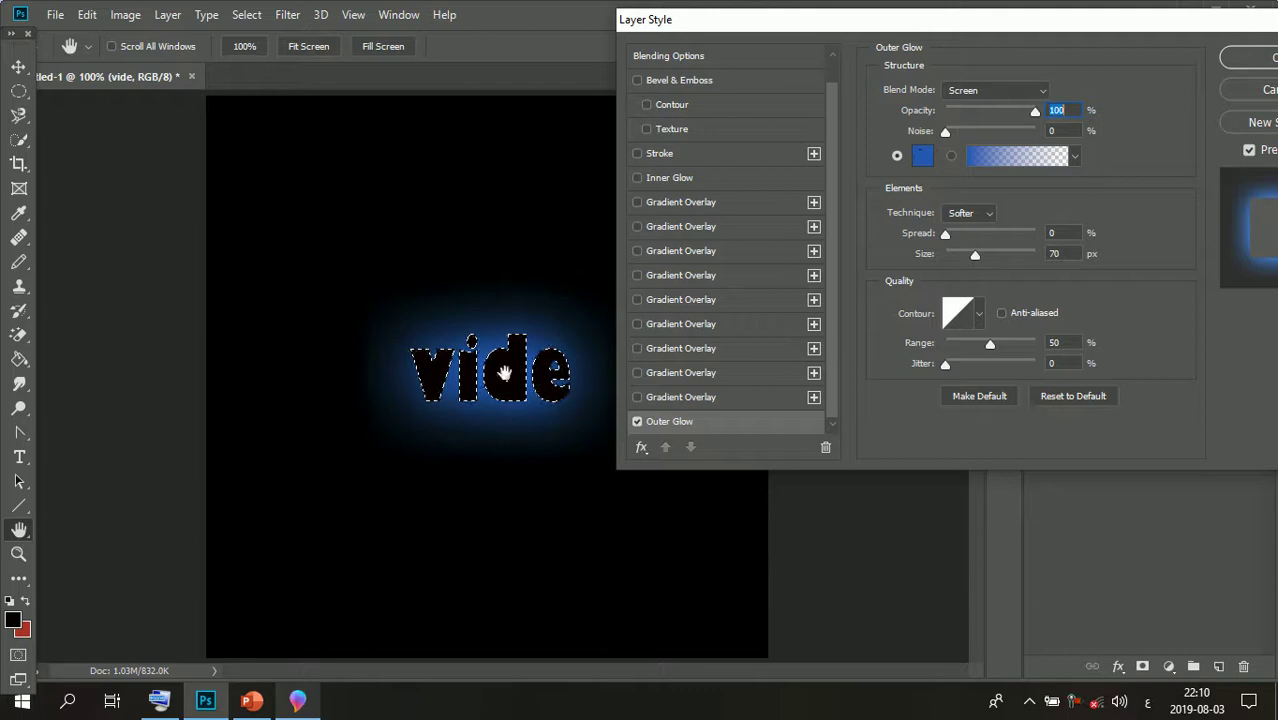
{"action": "left_click_drag", "start_coordinate": [675, 20], "coordinate": [985, 50]}
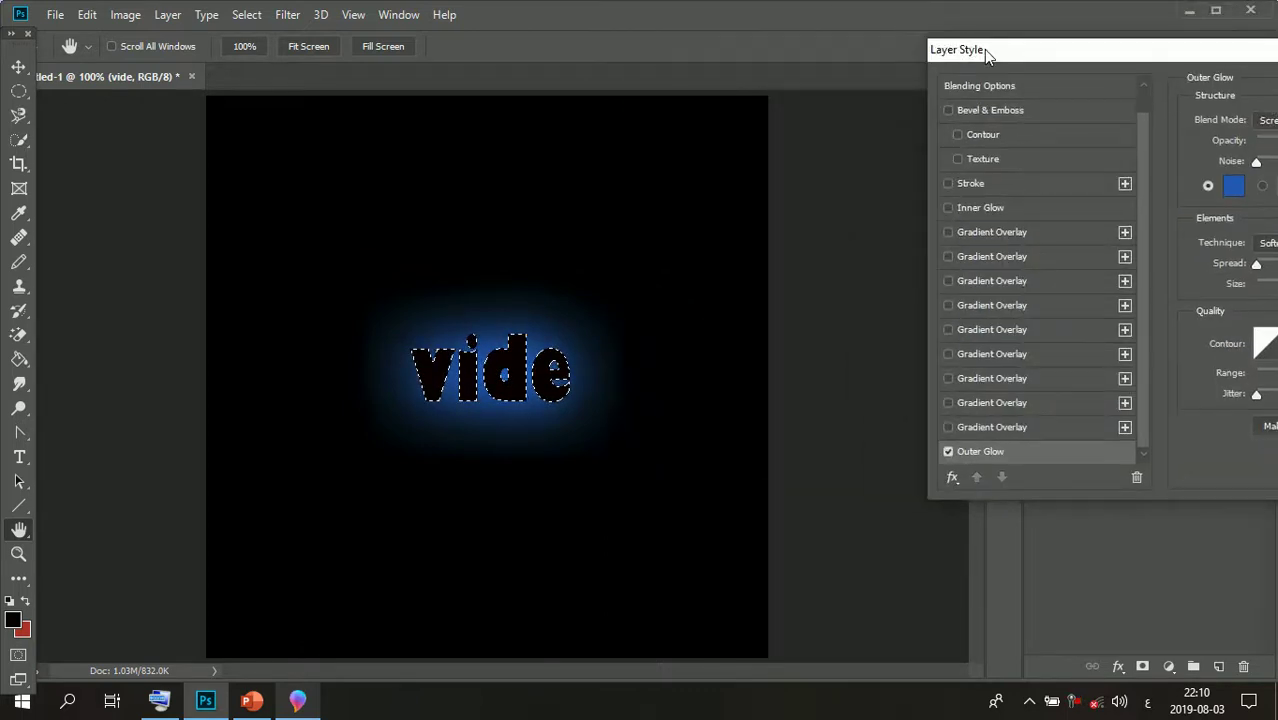
{"action": "left_click_drag", "start_coordinate": [985, 49], "coordinate": [810, 26]}
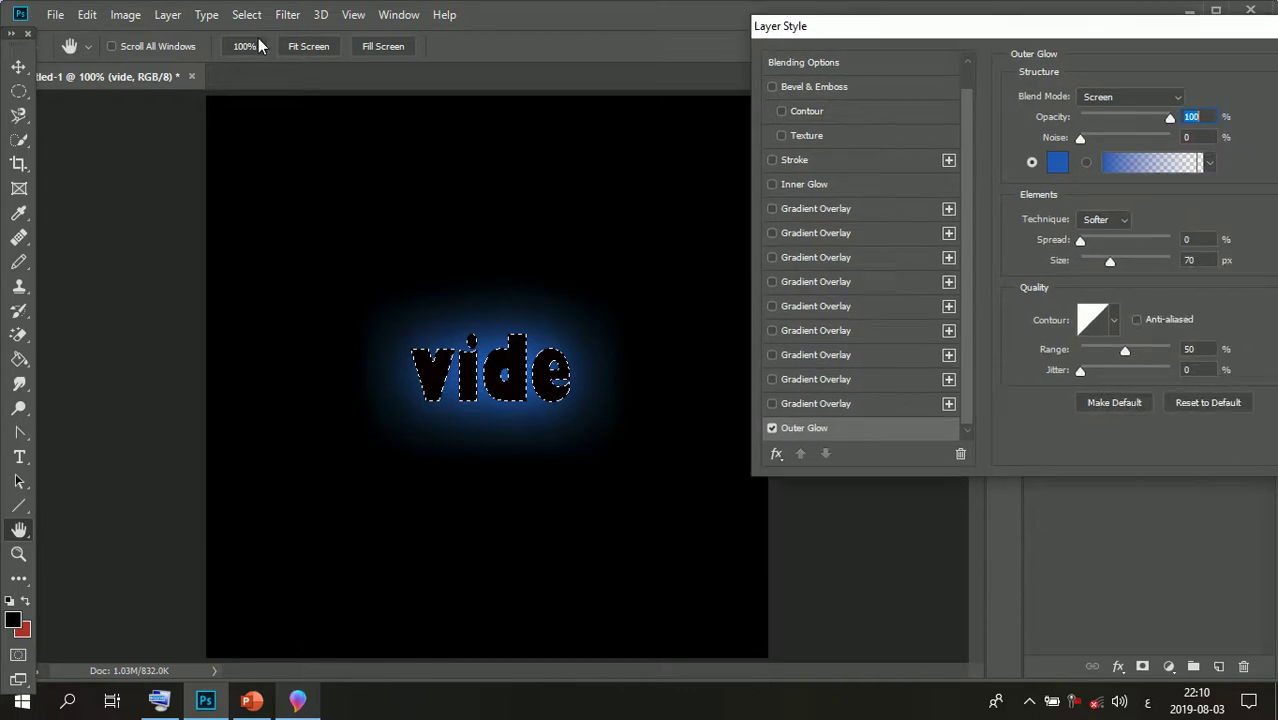
{"action": "left_click", "coordinate": [247, 14]}
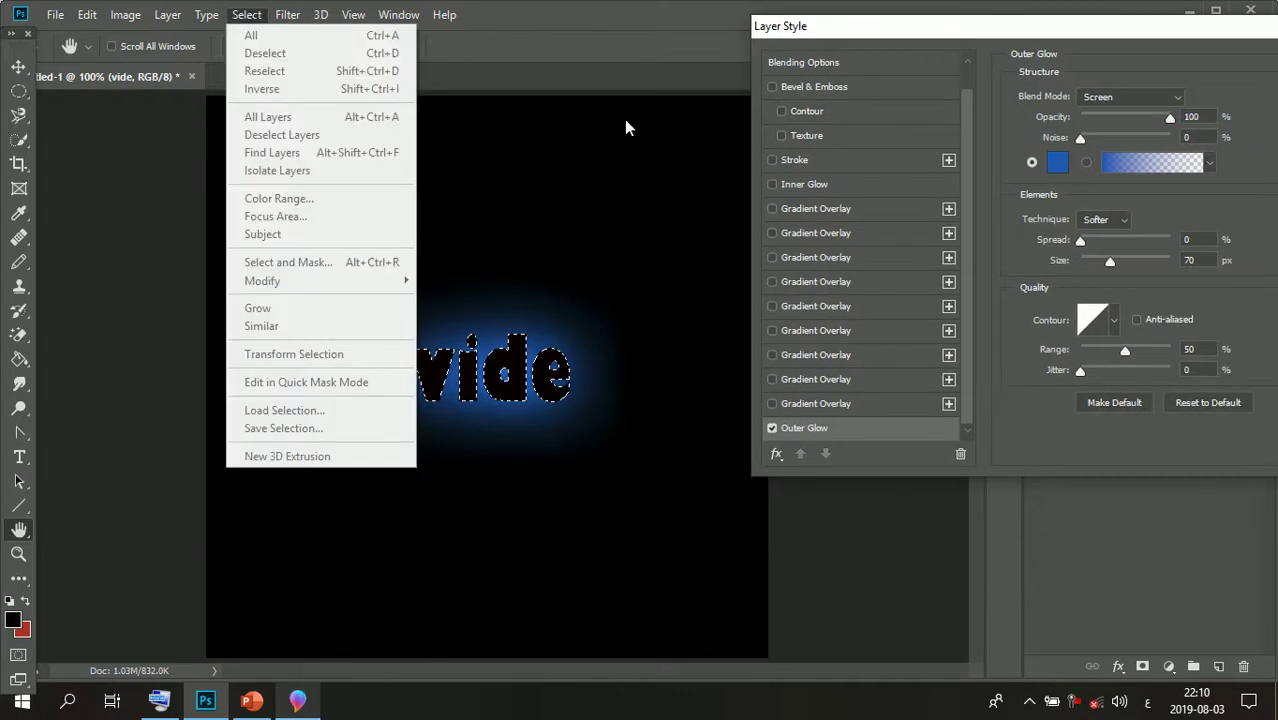
{"action": "left_click", "coordinate": [872, 32]}
{"action": "left_click_drag", "start_coordinate": [872, 32], "coordinate": [482, 46]}
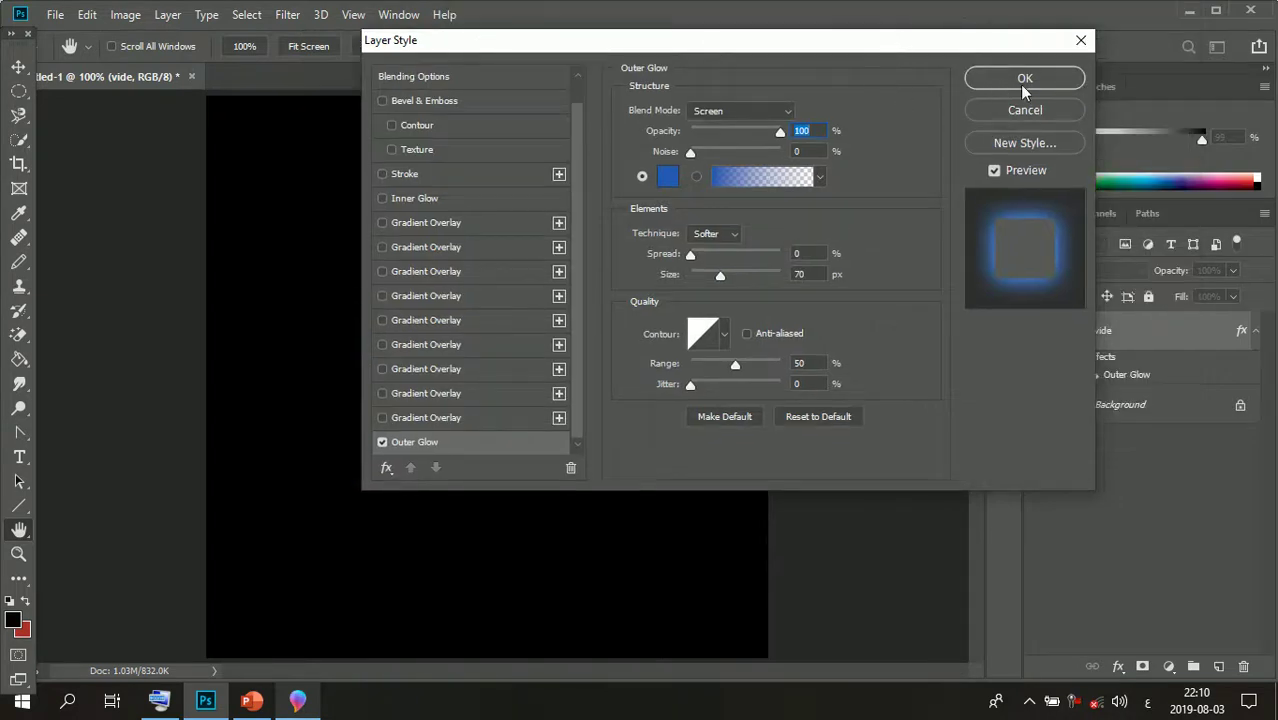
{"action": "left_click", "coordinate": [1025, 79]}
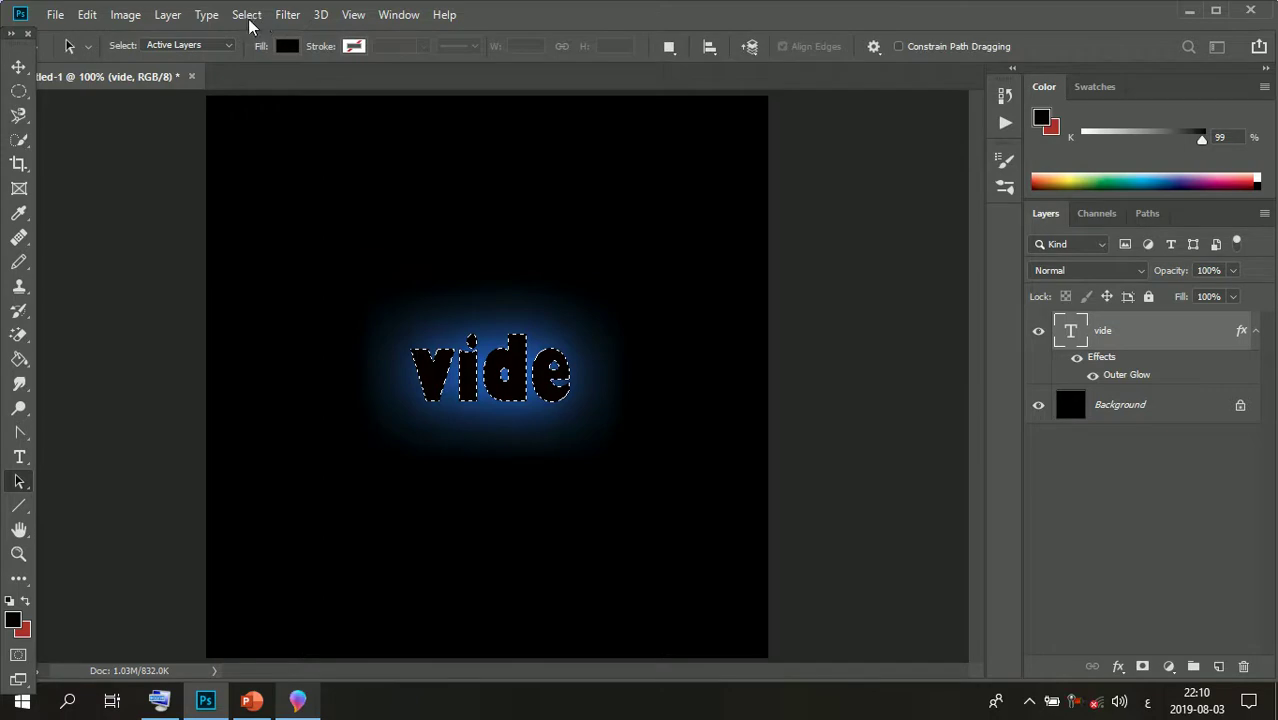
- Deselect the letters and zoom to 200% on the glowing vide text
{"action": "left_click", "coordinate": [248, 16]}
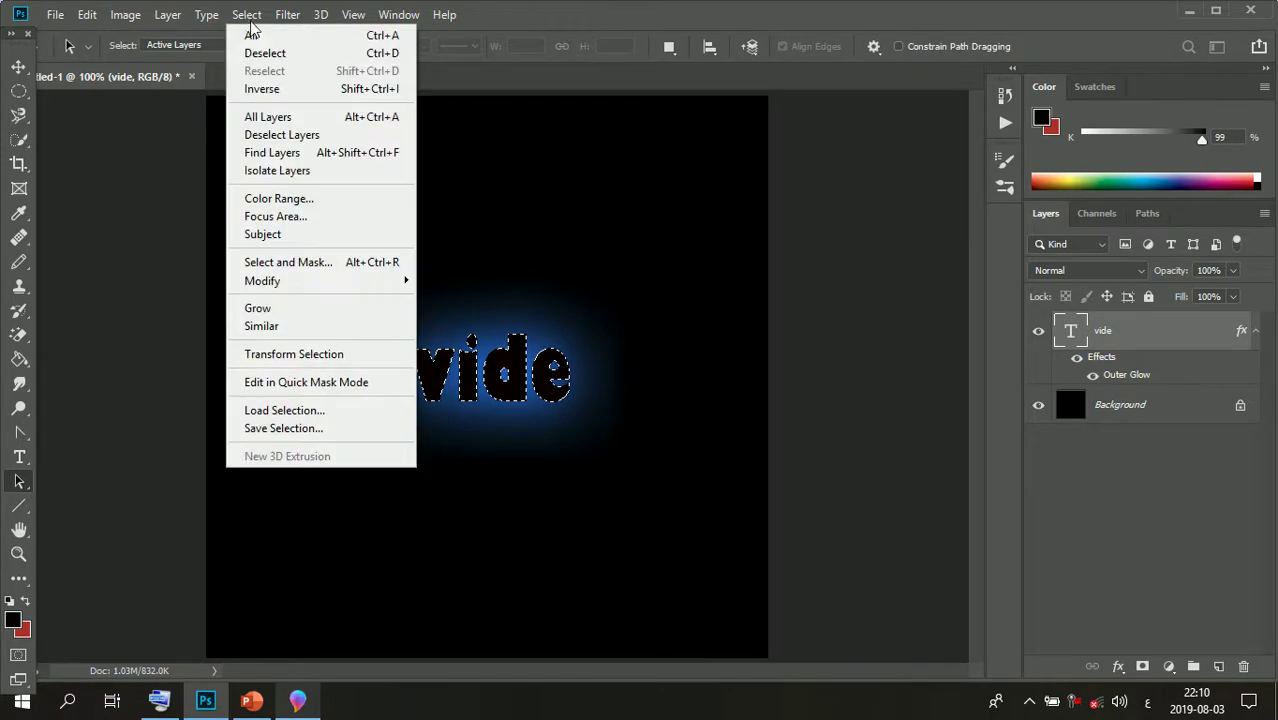
{"action": "left_click", "coordinate": [279, 58]}
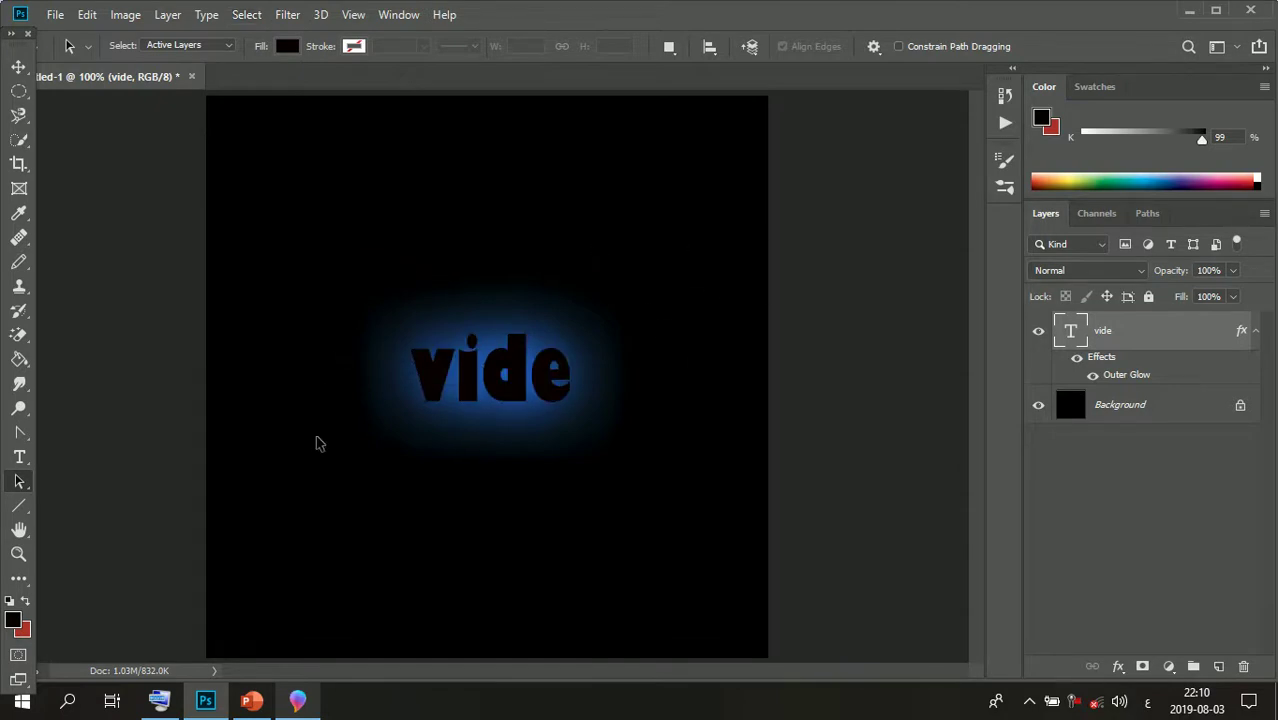
{"action": "left_click", "coordinate": [18, 553]}
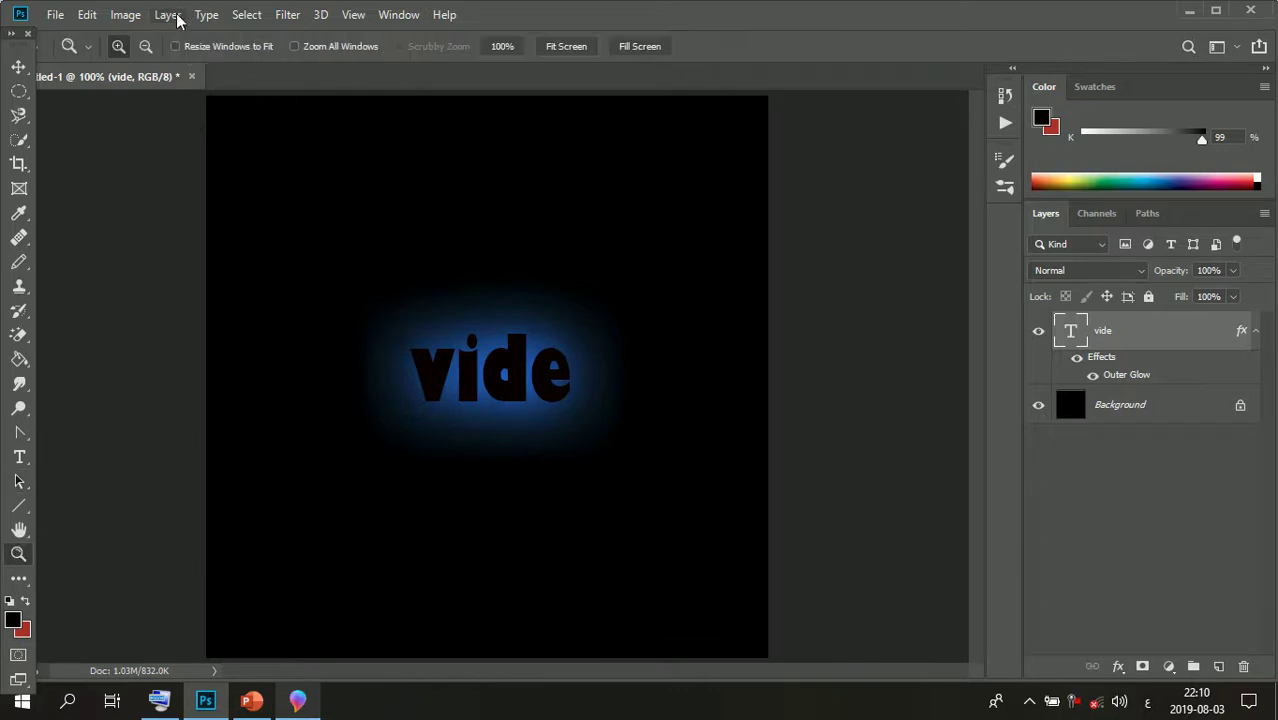
{"action": "left_click", "coordinate": [497, 374]}
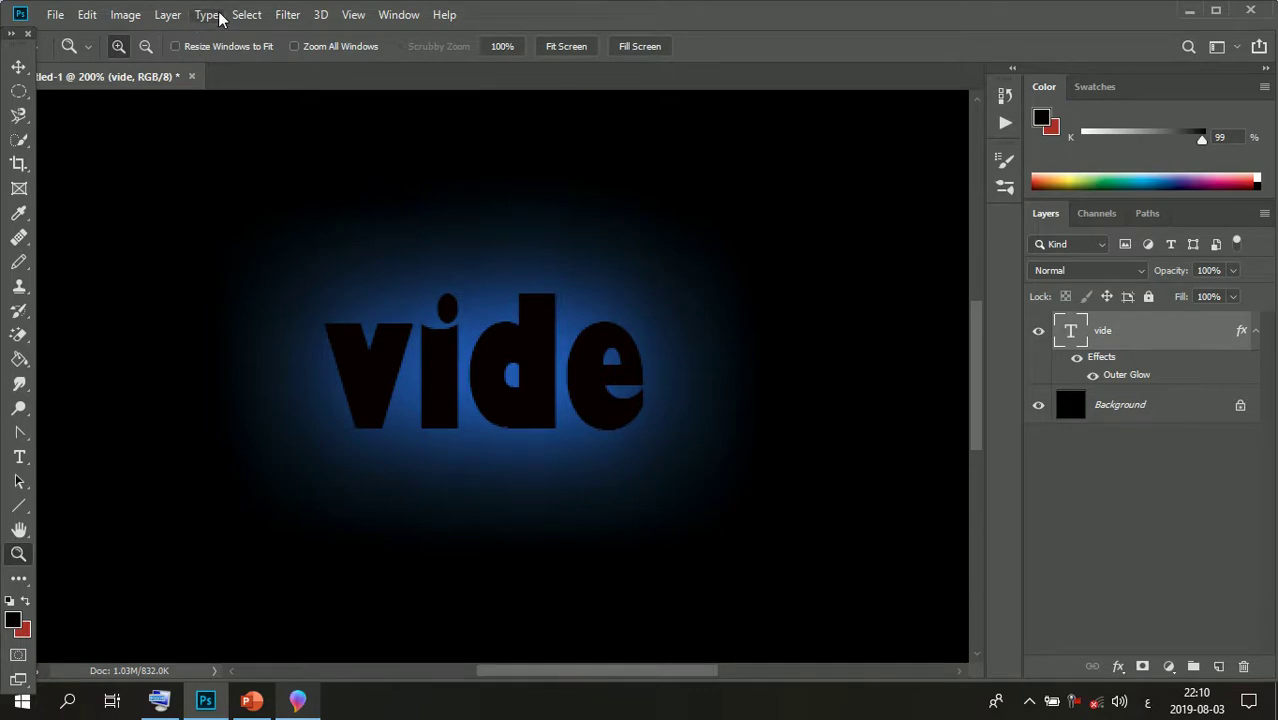
- Reopen the vide layer's Outer Glow settings with the Hand tool active
{"action": "left_click", "coordinate": [167, 14]}
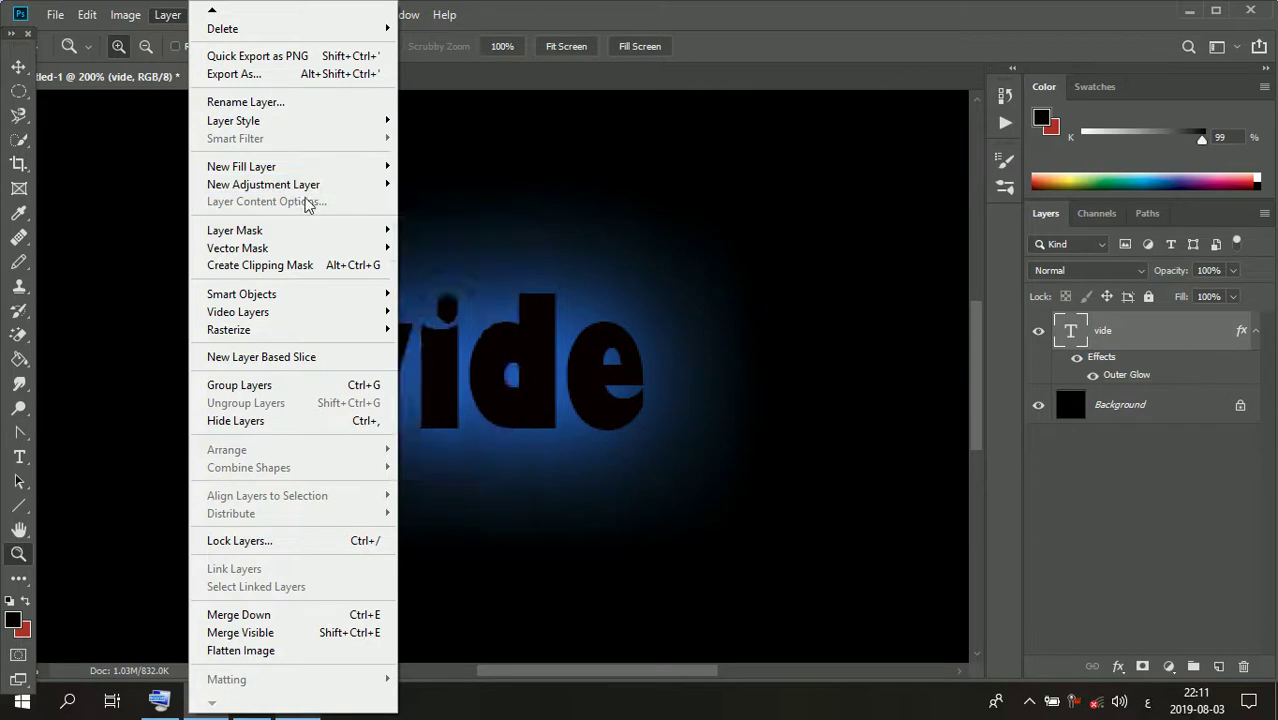
{"action": "mouse_move", "coordinate": [233, 120]}
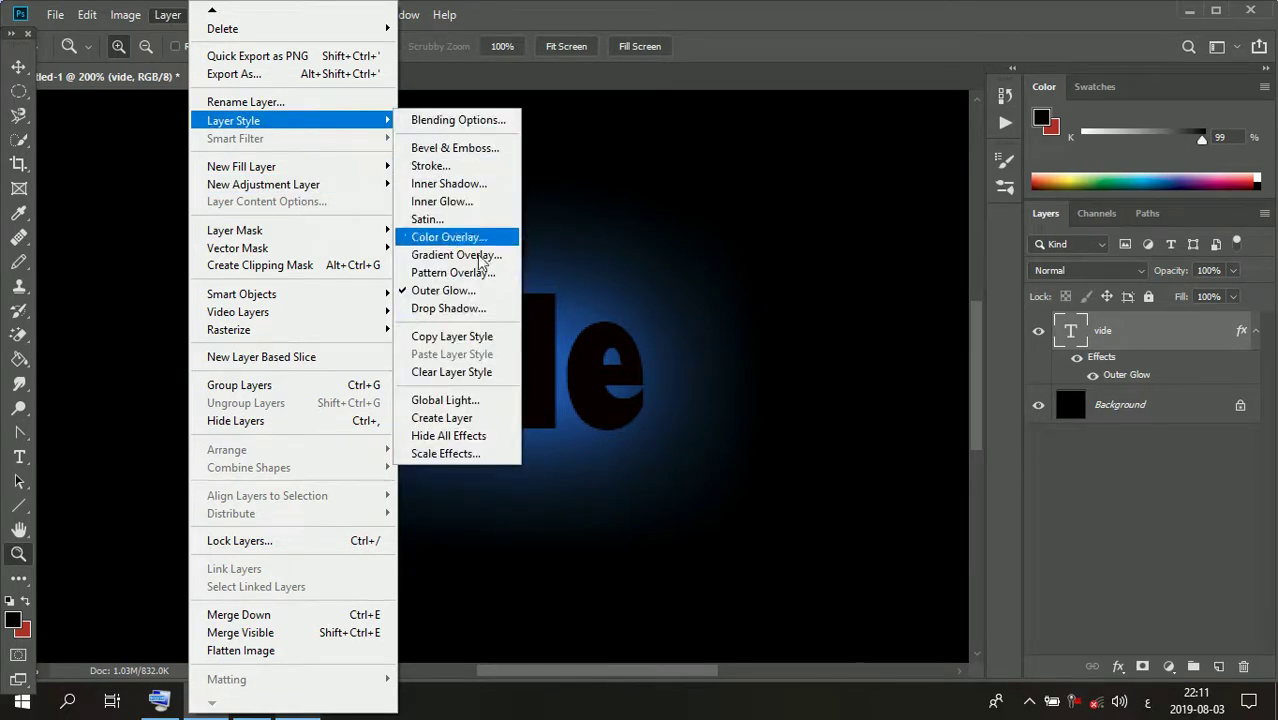
{"action": "left_click", "coordinate": [469, 292]}
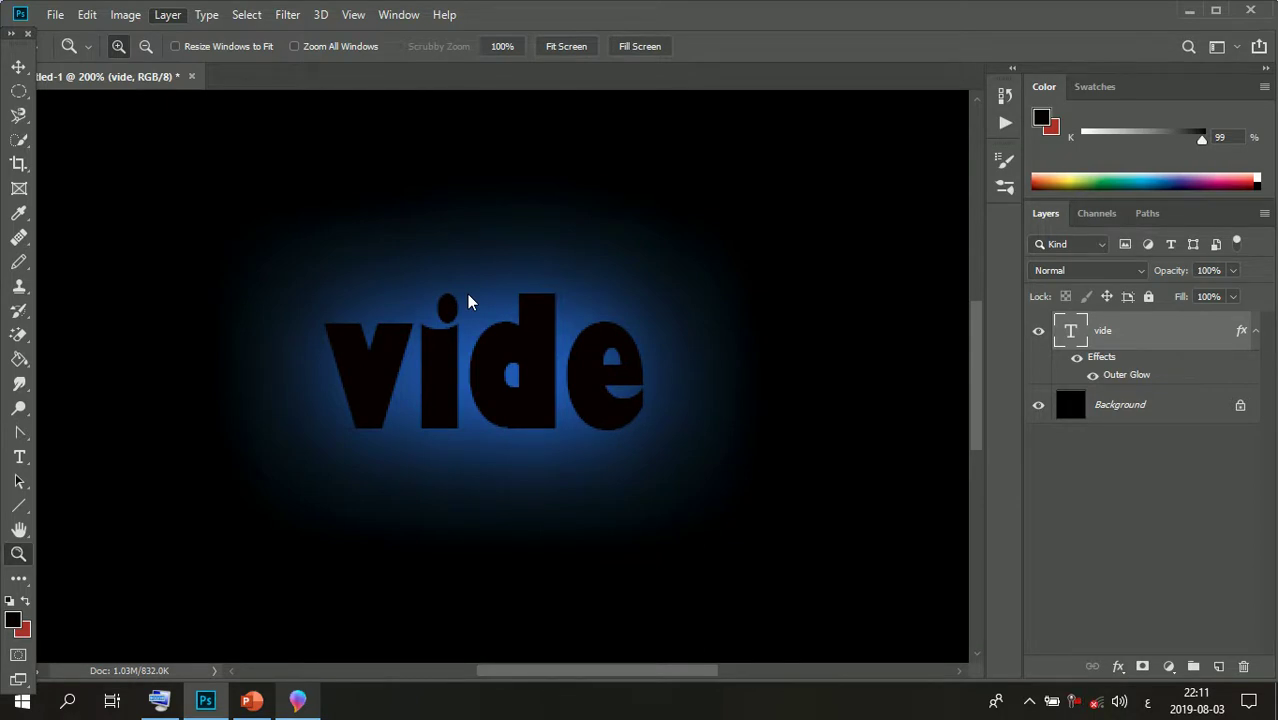
{"action": "key", "text": "h"}
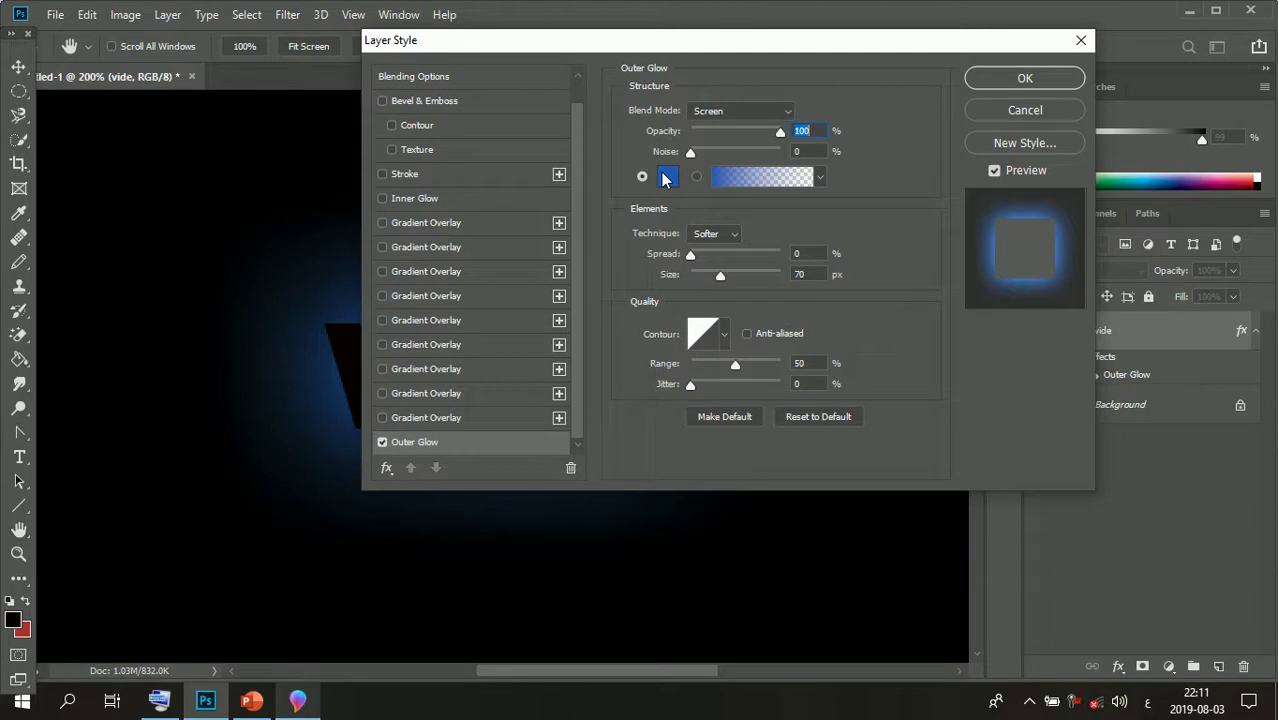
- Change the outer glow colour to yellow f2ef09 and confirm the layer style
{"action": "left_click", "coordinate": [661, 173]}
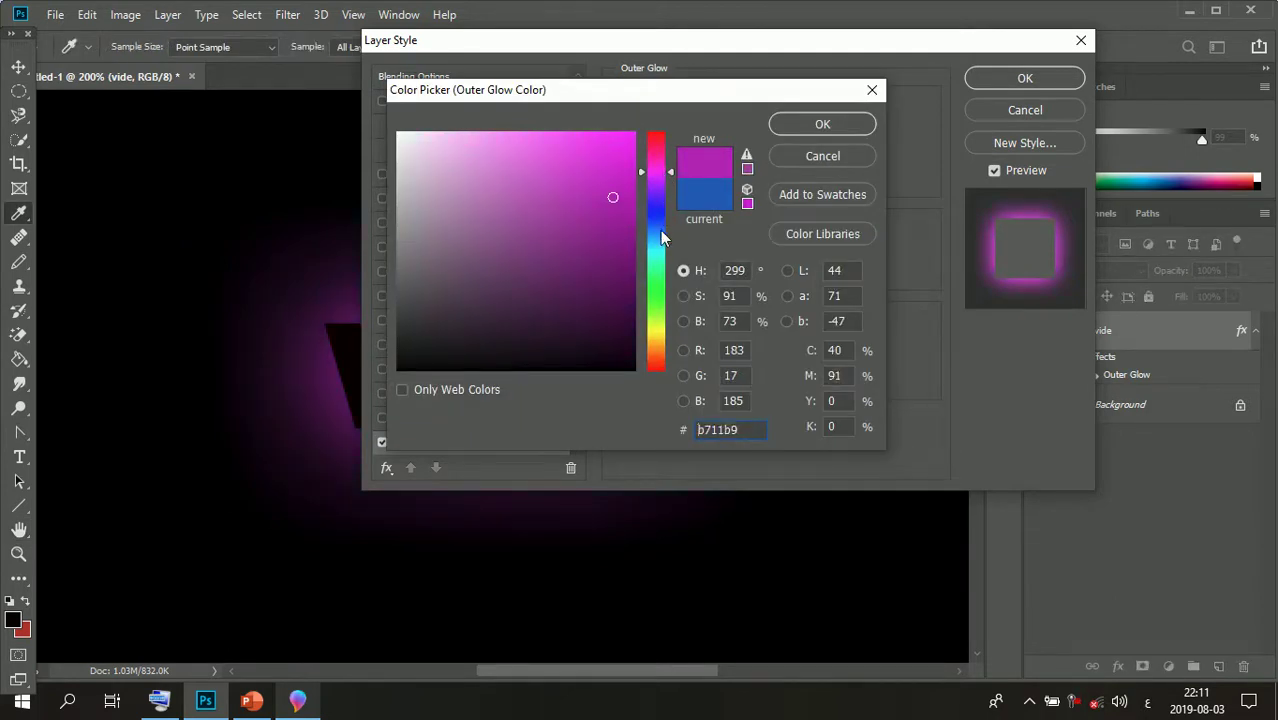
{"action": "left_click", "coordinate": [655, 244]}
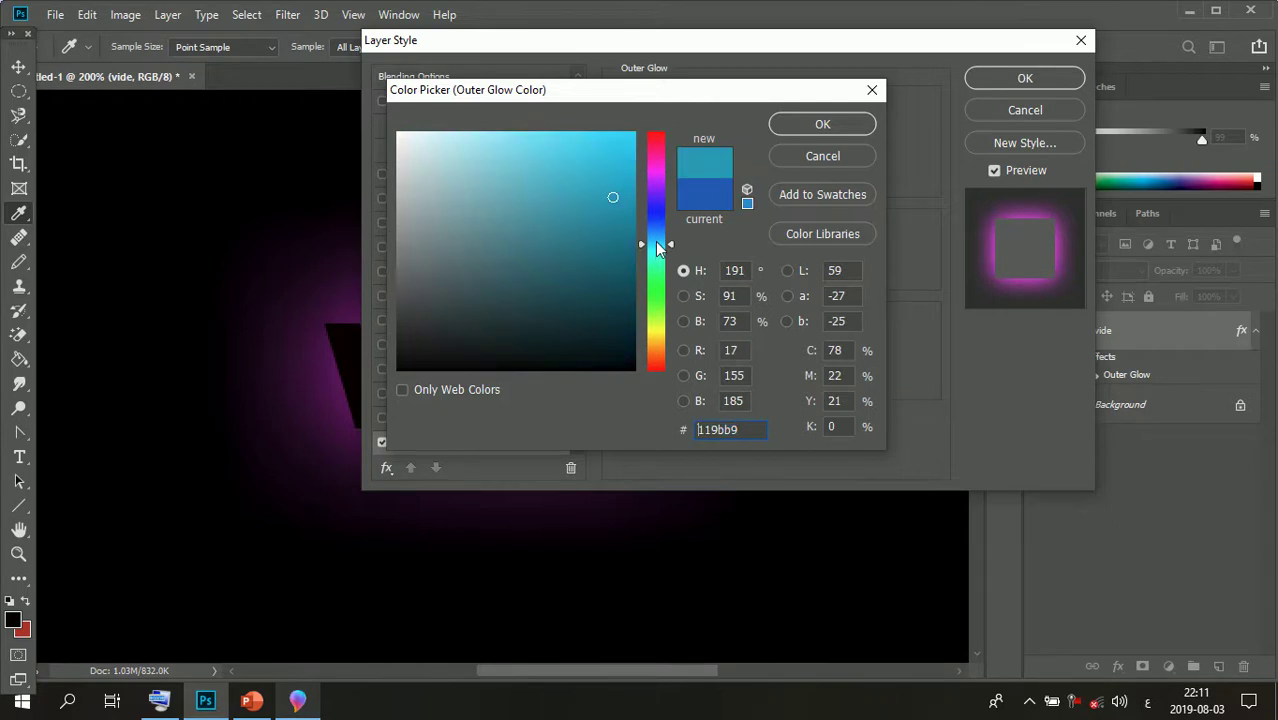
{"action": "left_click_drag", "start_coordinate": [655, 241], "coordinate": [656, 235]}
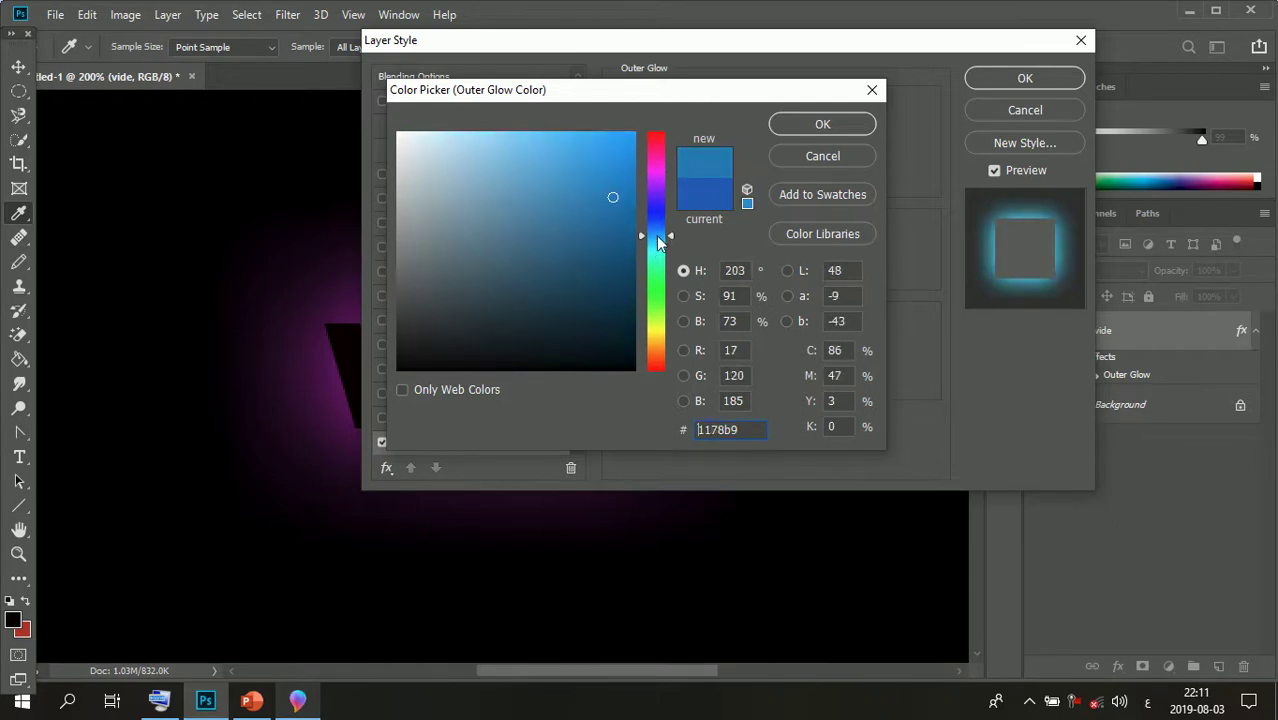
{"action": "left_click", "coordinate": [599, 168]}
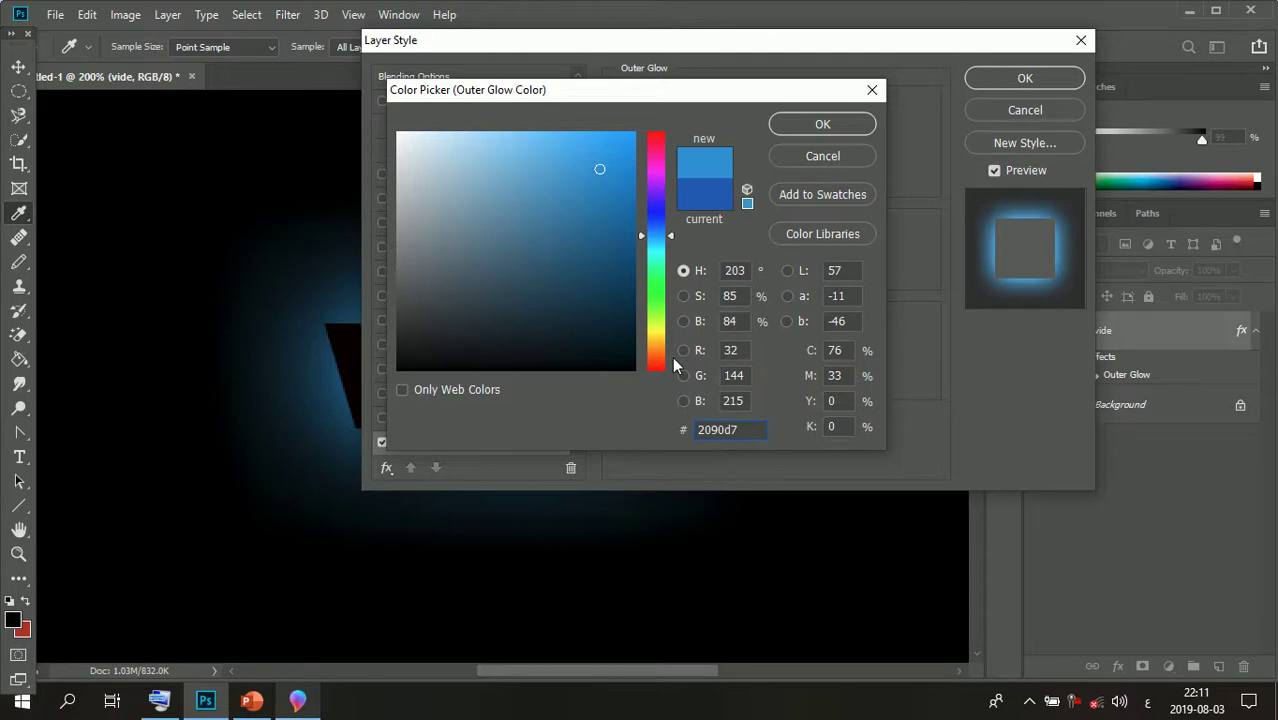
{"action": "left_click", "coordinate": [655, 331]}
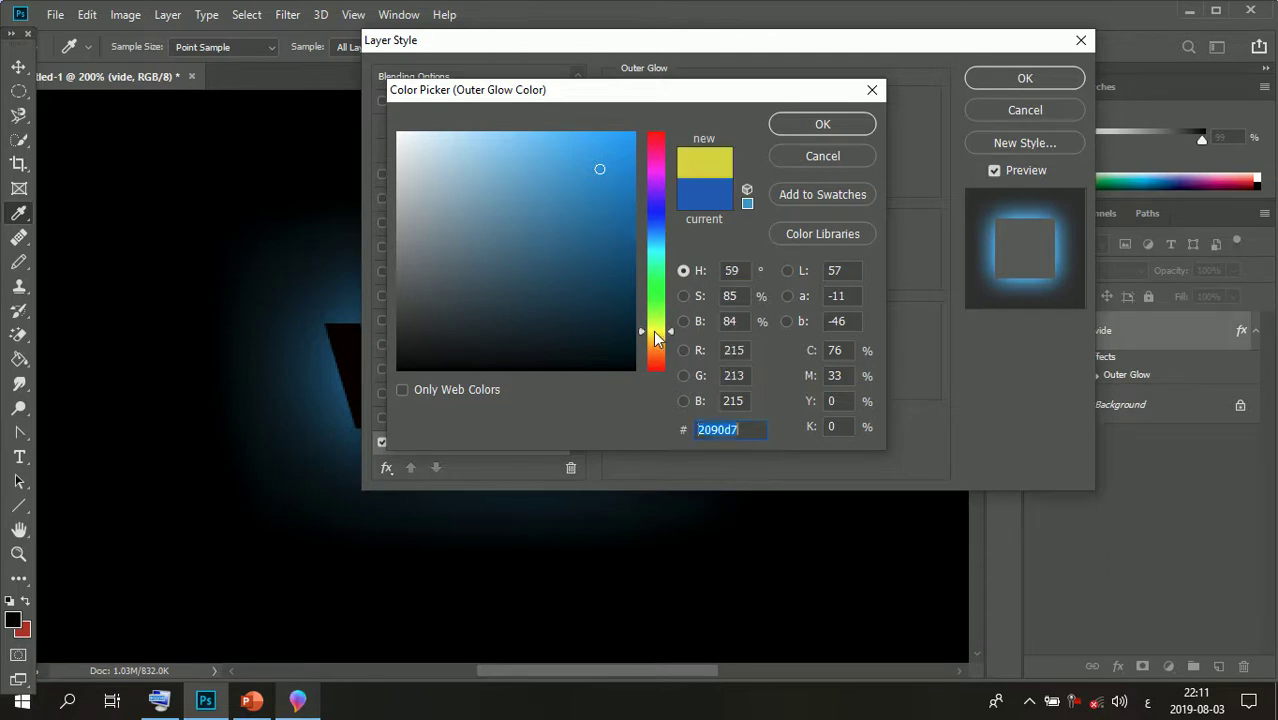
{"action": "left_click", "coordinate": [627, 144]}
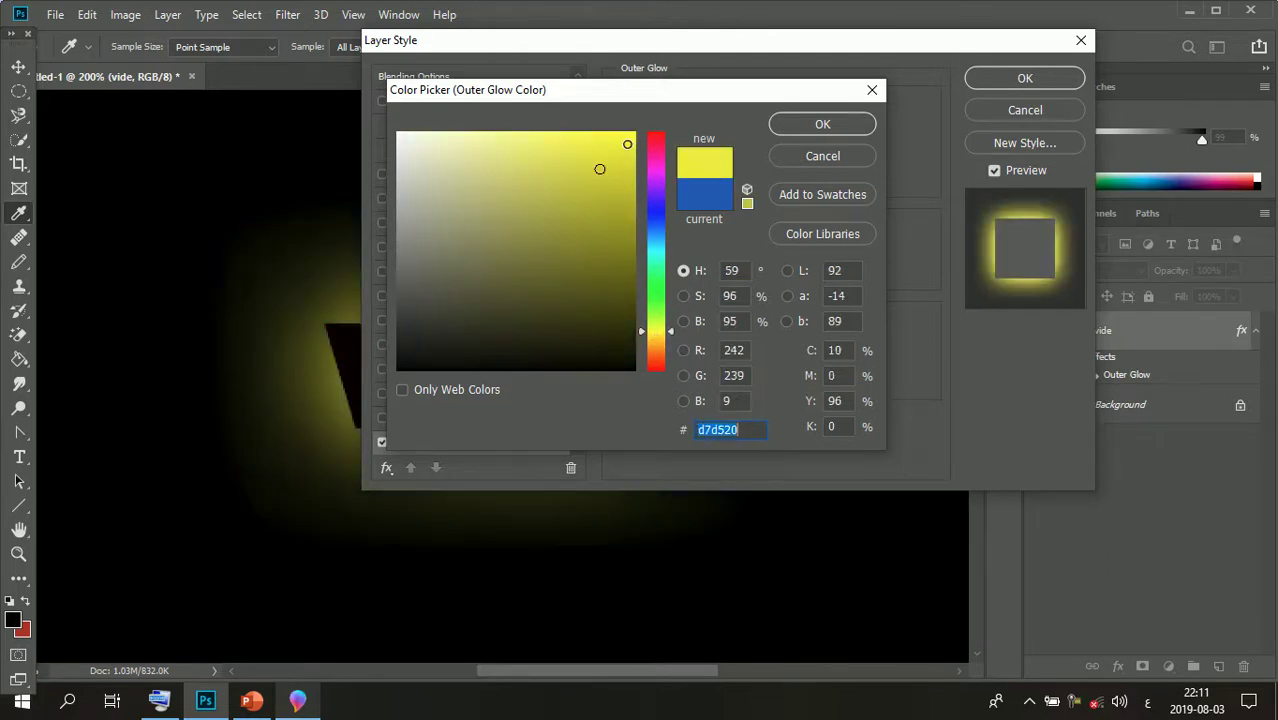
{"action": "left_click", "coordinate": [822, 118]}
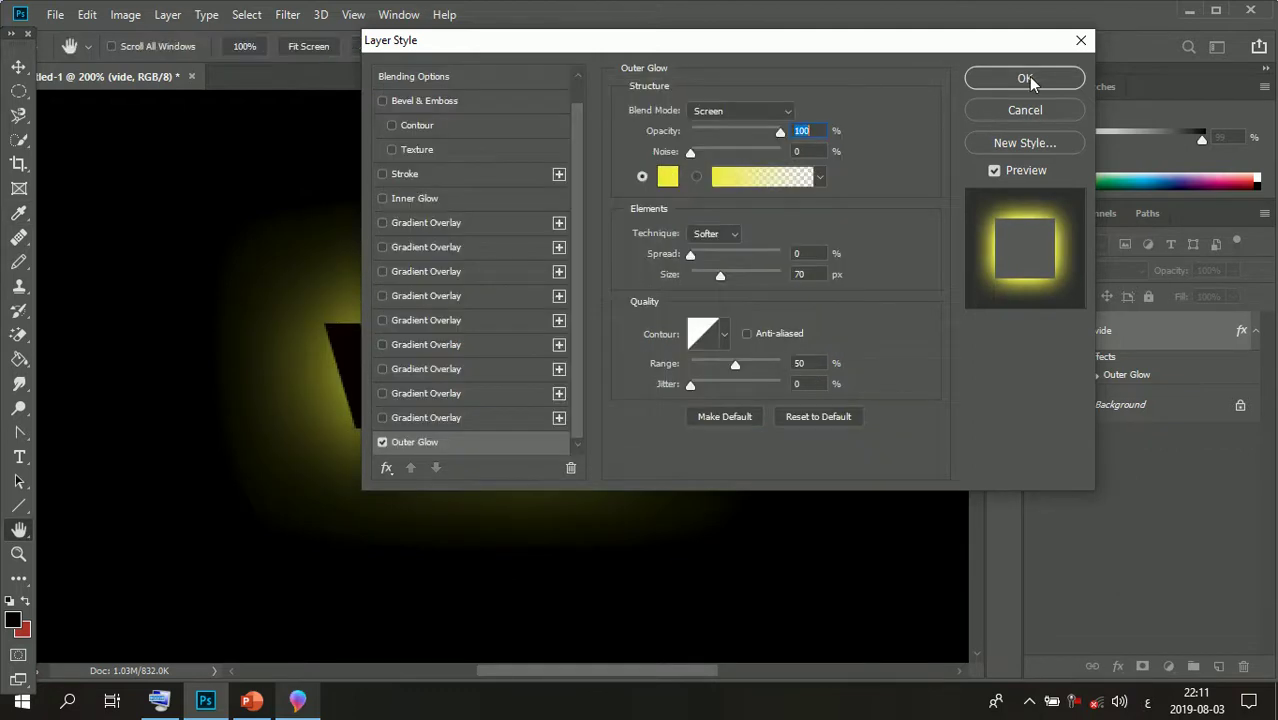
{"action": "left_click", "coordinate": [1026, 79]}
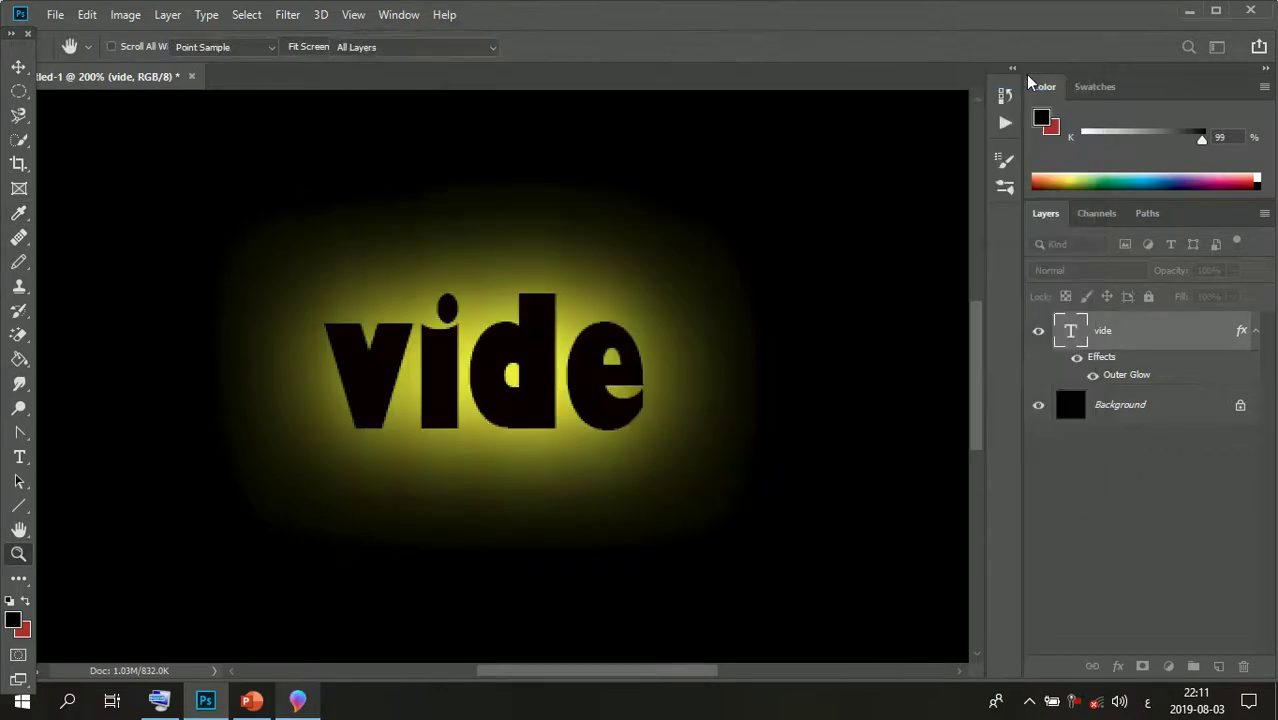